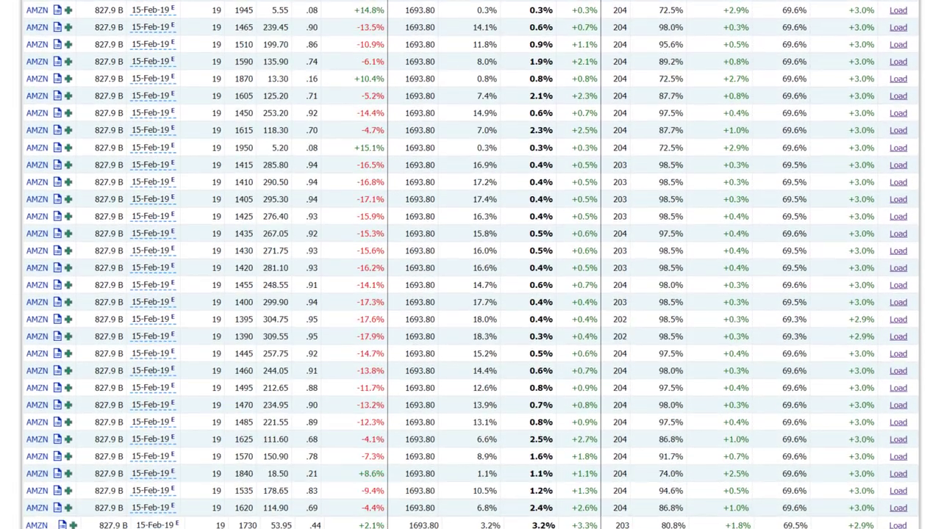
Go to Screeners > Covered Calls to open the Covered Call Screener (8,457 entries).
{"action": "scroll", "coordinate": [470, 265], "scroll_direction": "down", "scroll_amount": 5}
{"action": "scroll", "coordinate": [471, 265], "scroll_direction": "down", "scroll_amount": 5}
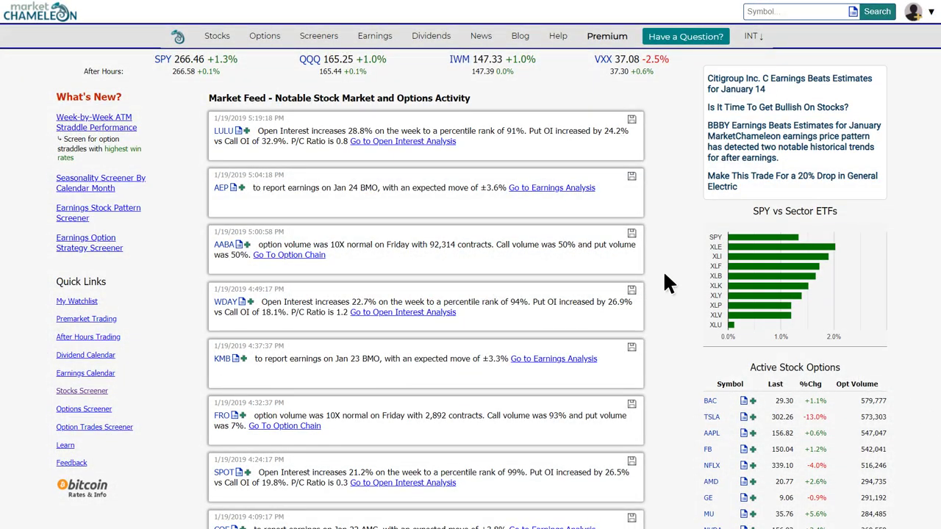
{"action": "left_click", "coordinate": [316, 35]}
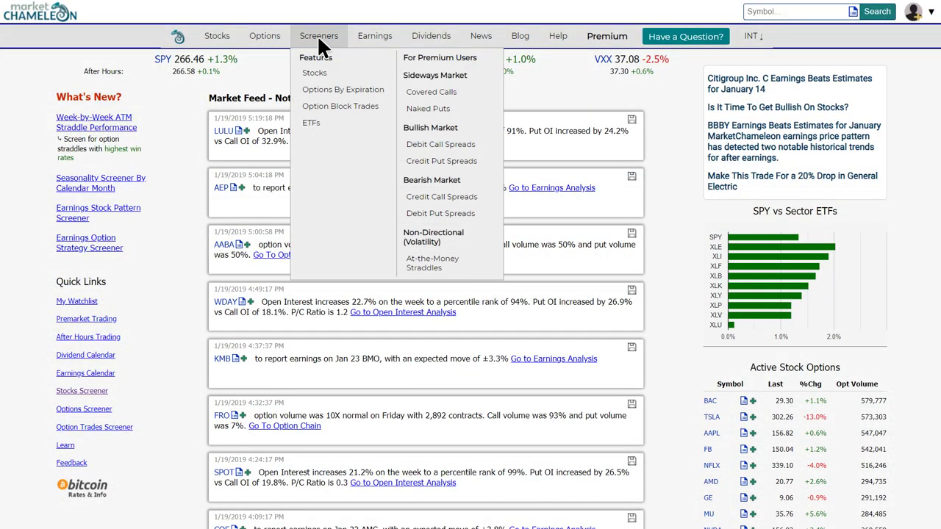
{"action": "left_click", "coordinate": [454, 94]}
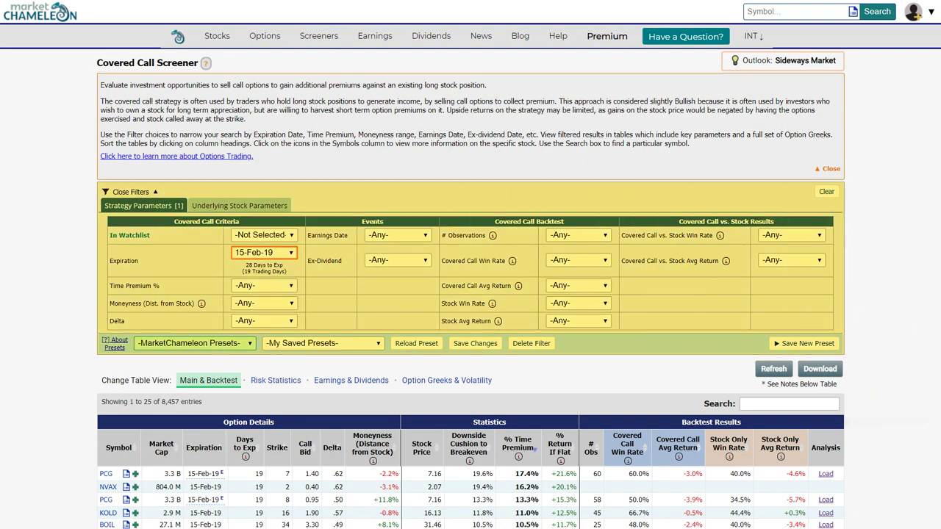
{"action": "scroll", "coordinate": [470, 294], "scroll_direction": "down", "scroll_amount": 5}
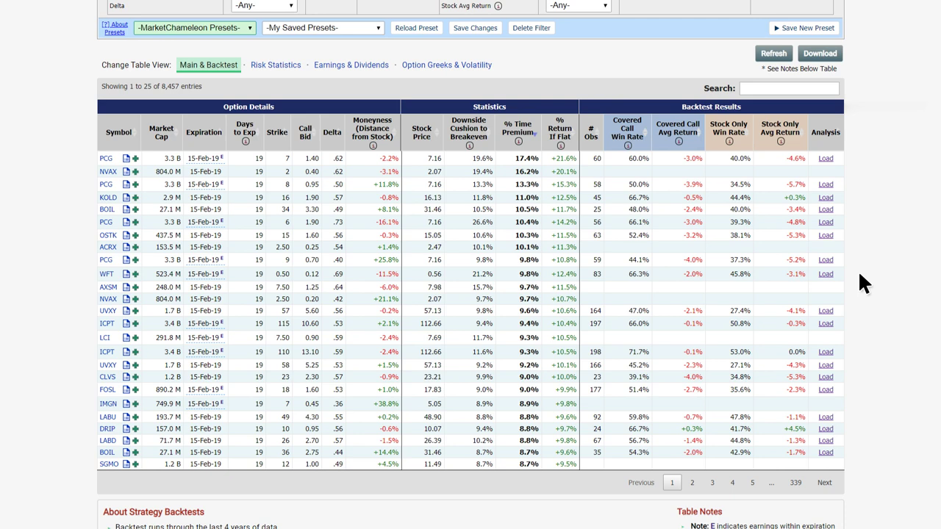
{"action": "left_click", "coordinate": [827, 197]}
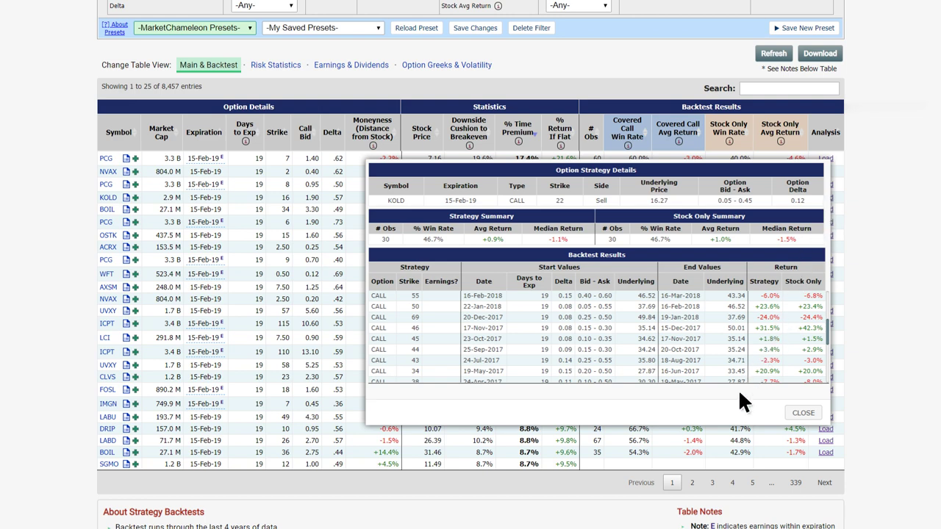
{"action": "left_click", "coordinate": [814, 412]}
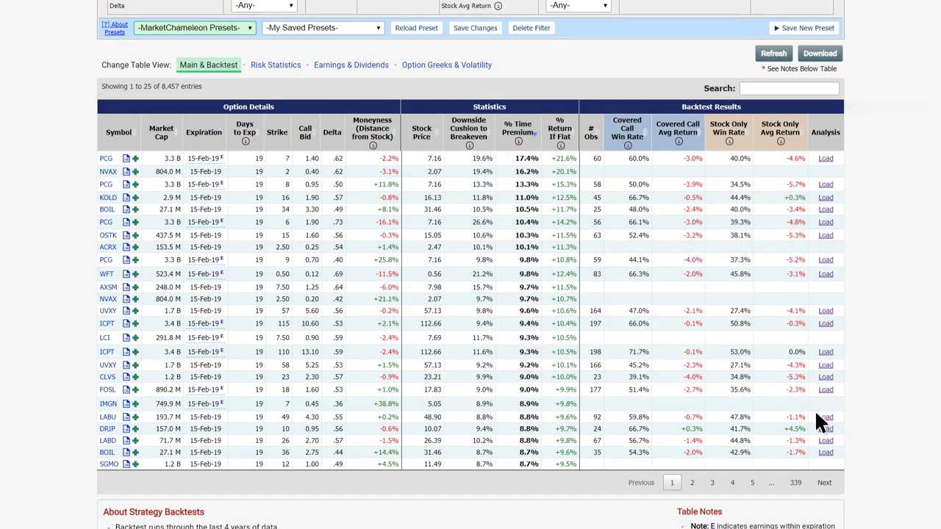
{"action": "scroll", "coordinate": [816, 416], "scroll_direction": "up", "scroll_amount": 2}
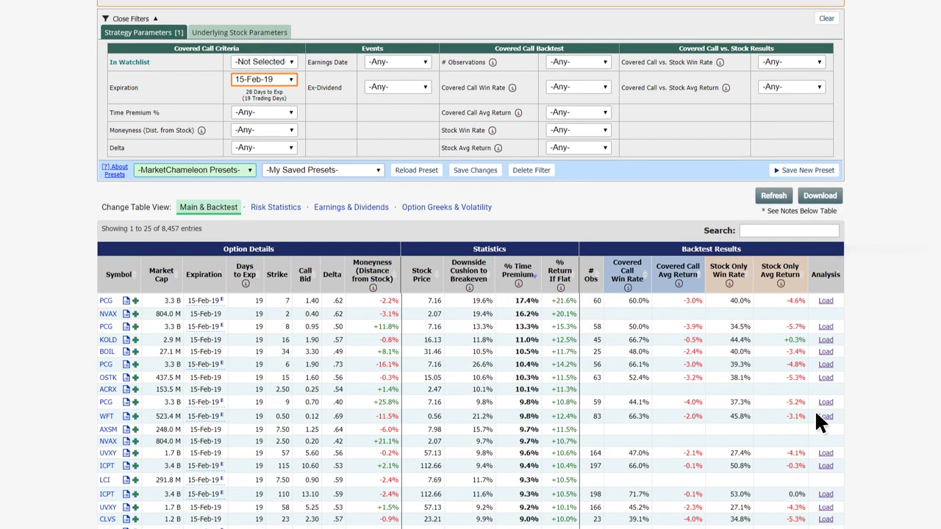
Set Covered Call vs. Stock Win Rate to Strategy % Win > Stock % Win, then browse presets.
{"action": "left_click", "coordinate": [812, 66]}
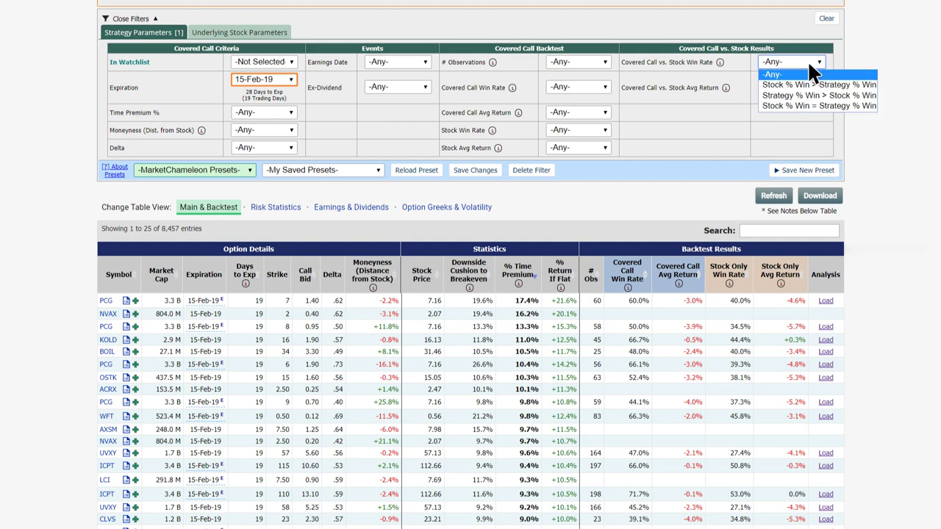
{"action": "left_click", "coordinate": [817, 93]}
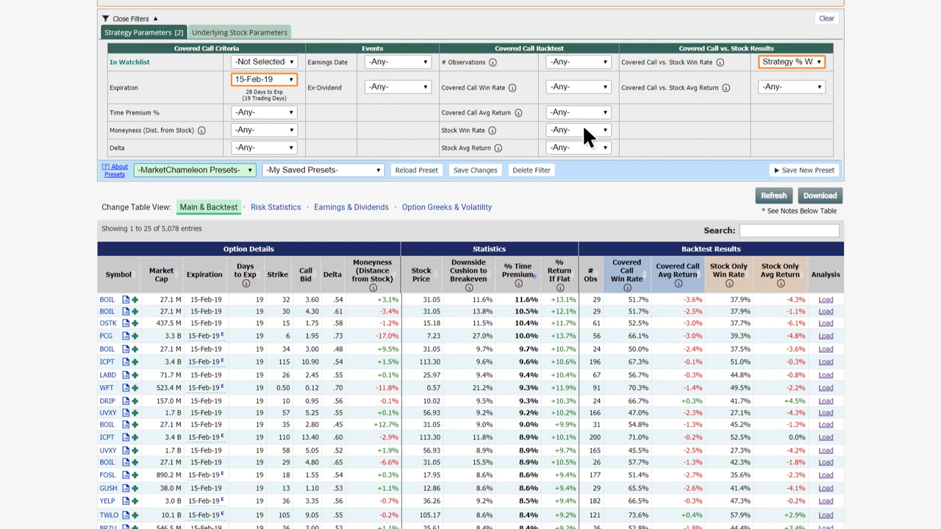
{"action": "left_click", "coordinate": [239, 171]}
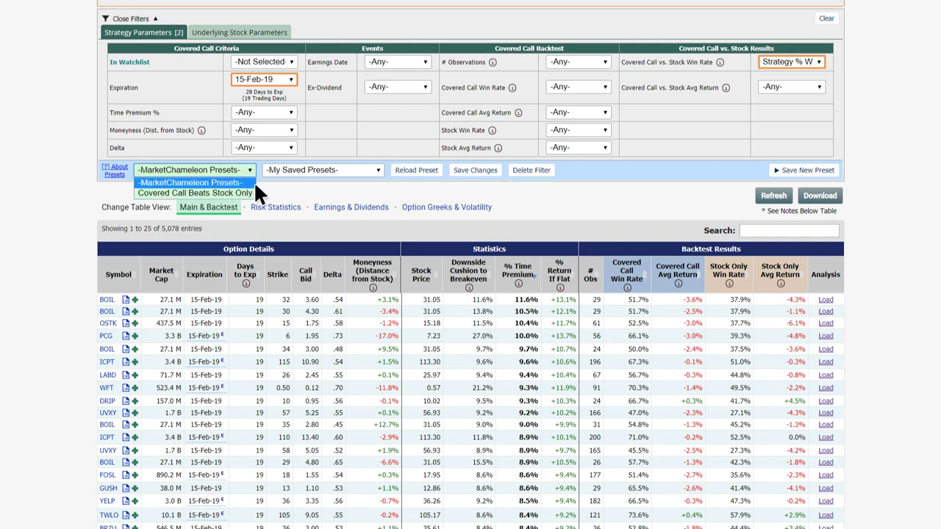
{"action": "left_click", "coordinate": [266, 195]}
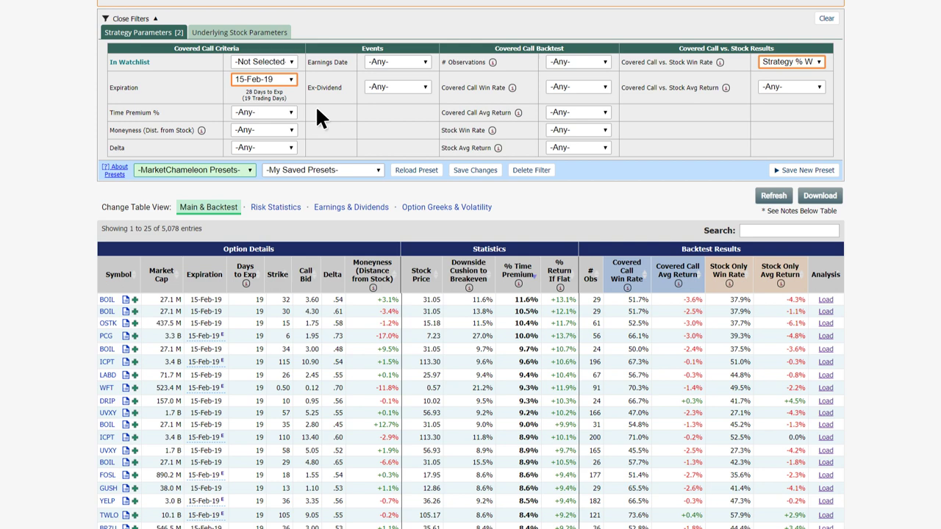
{"action": "left_click", "coordinate": [288, 83]}
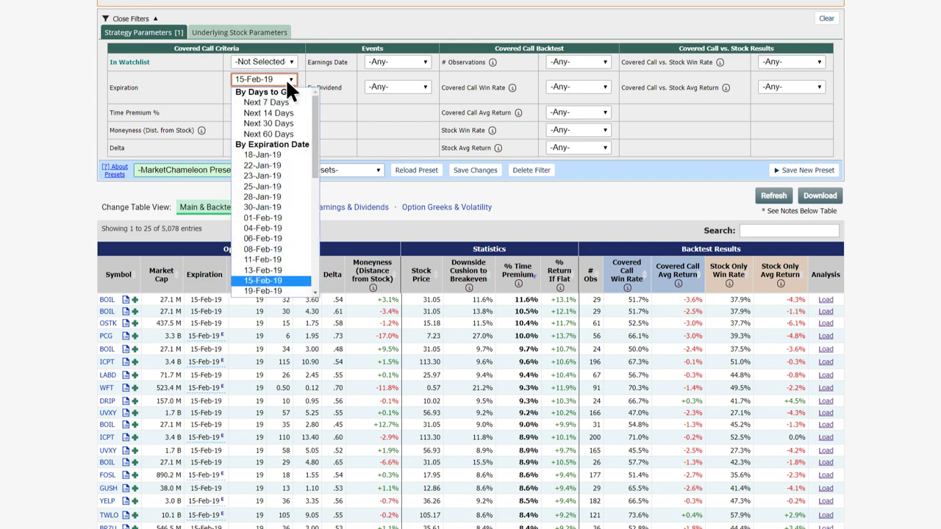
Filter to Next 30 Days expiration, win rate above 70%, and any positive average return.
{"action": "left_click", "coordinate": [294, 122]}
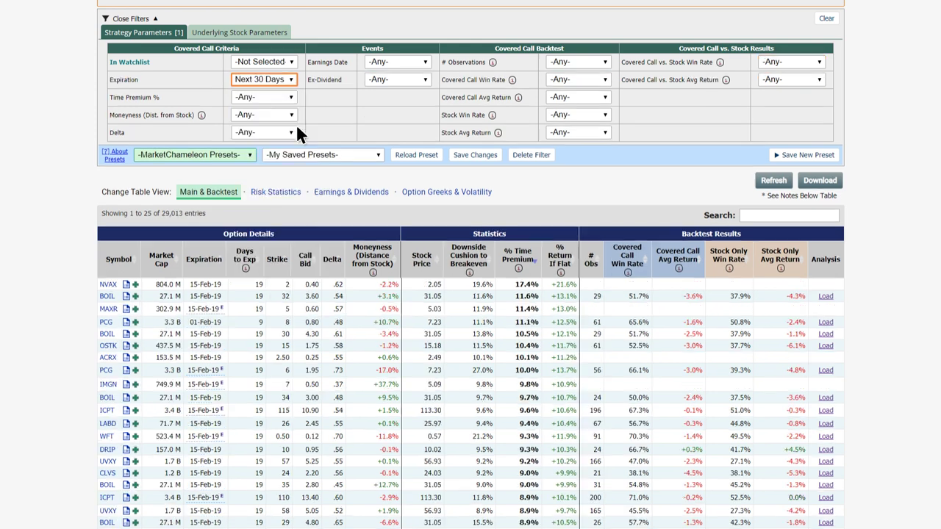
{"action": "left_click", "coordinate": [595, 79]}
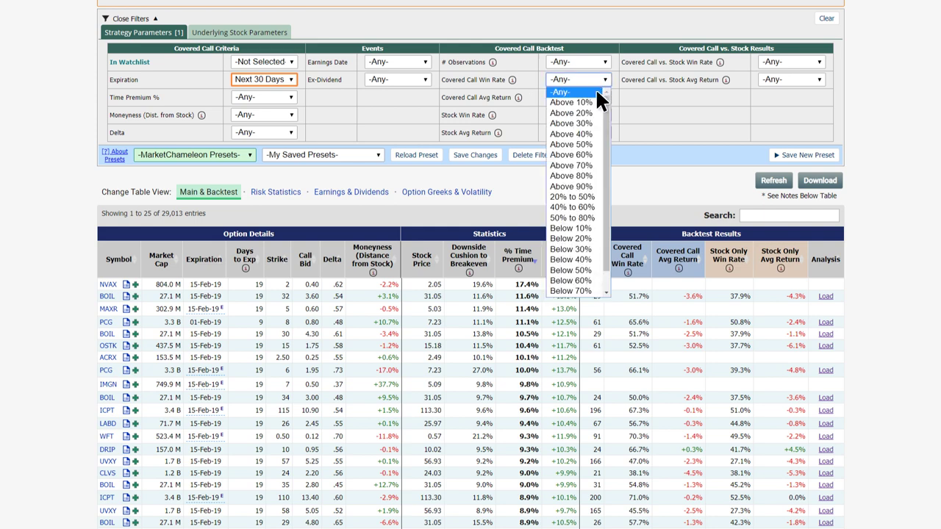
{"action": "left_click", "coordinate": [593, 165]}
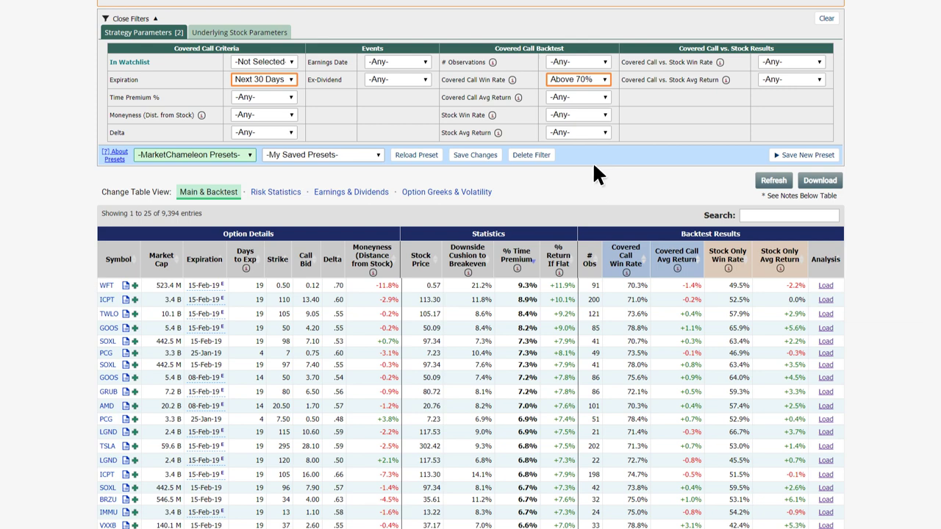
{"action": "left_click", "coordinate": [595, 97]}
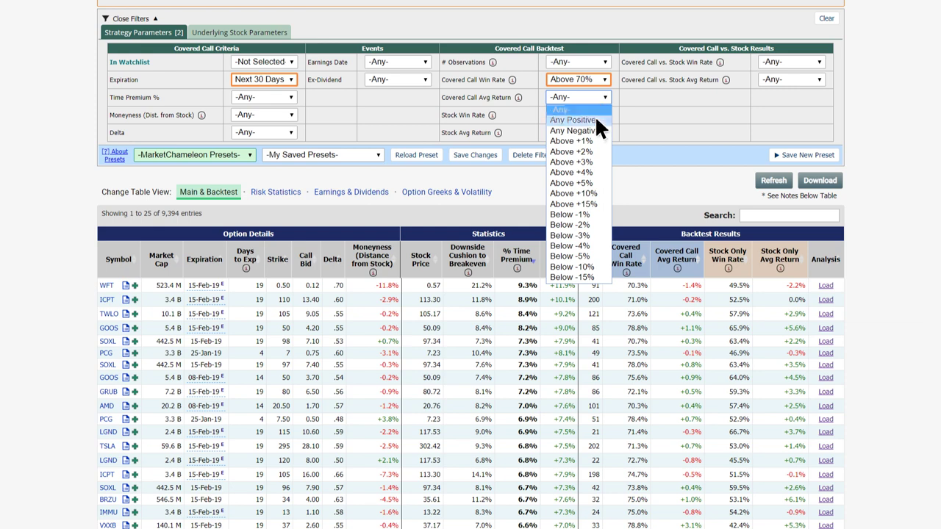
{"action": "left_click", "coordinate": [597, 121]}
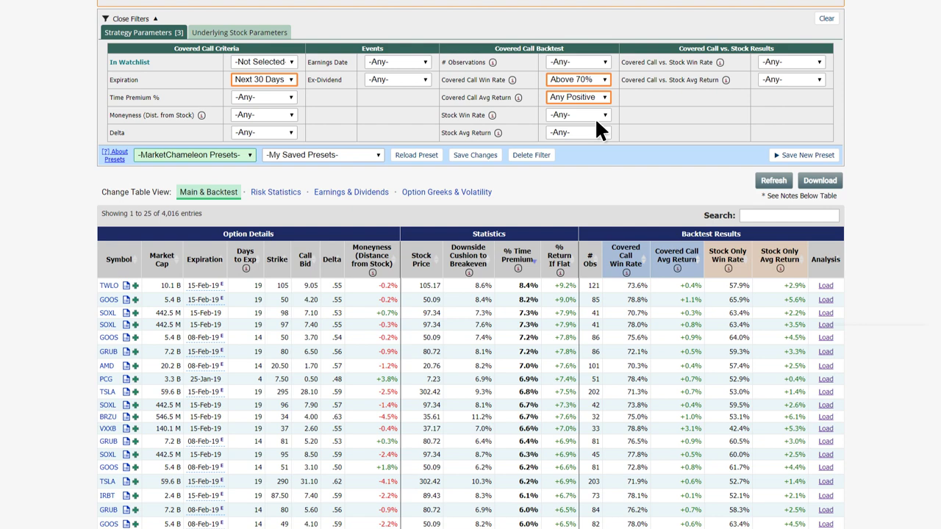
Require Strategy % Win > Stock % Win and Strategy Avg Return > Stock Avg Return.
{"action": "left_click", "coordinate": [808, 63]}
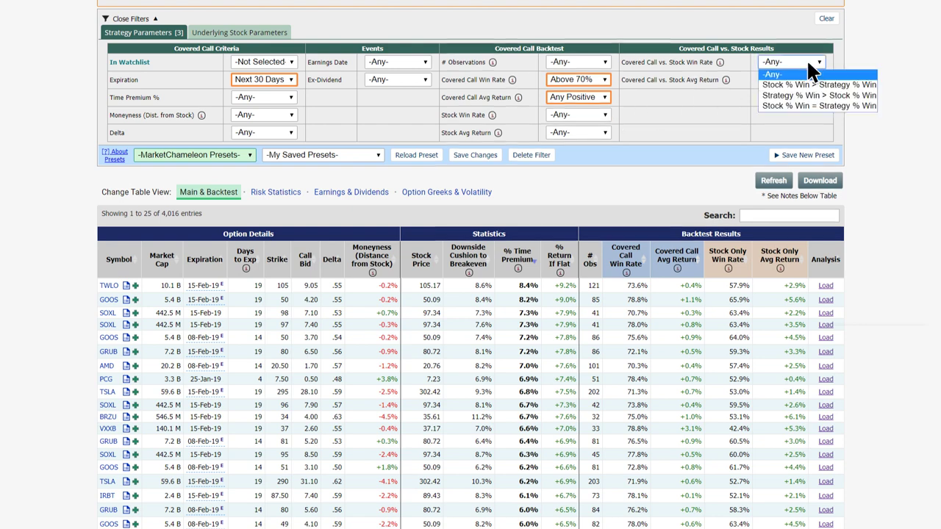
{"action": "left_click", "coordinate": [813, 102]}
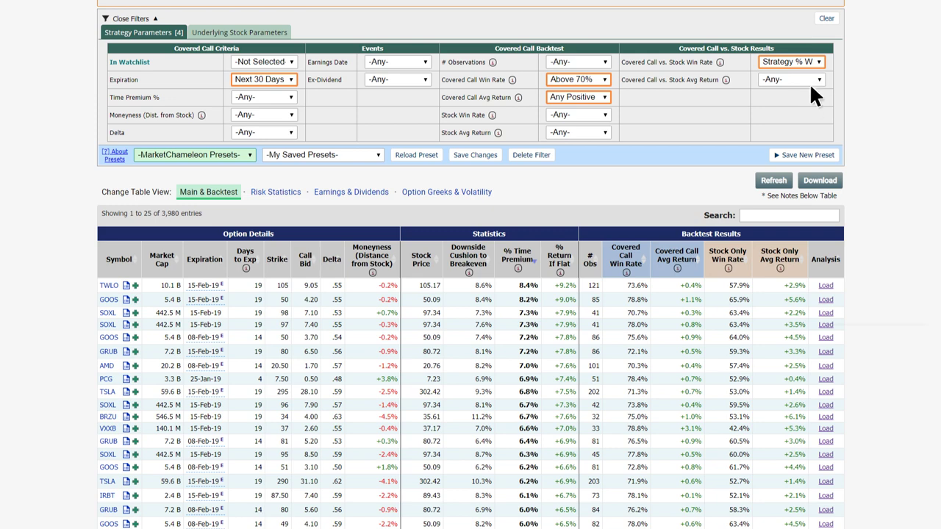
{"action": "left_click", "coordinate": [809, 78]}
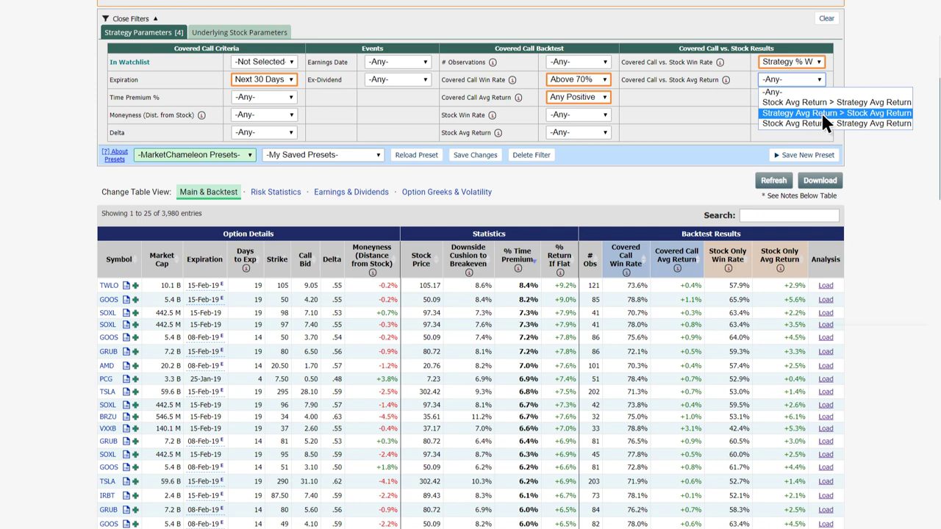
{"action": "left_click", "coordinate": [822, 114]}
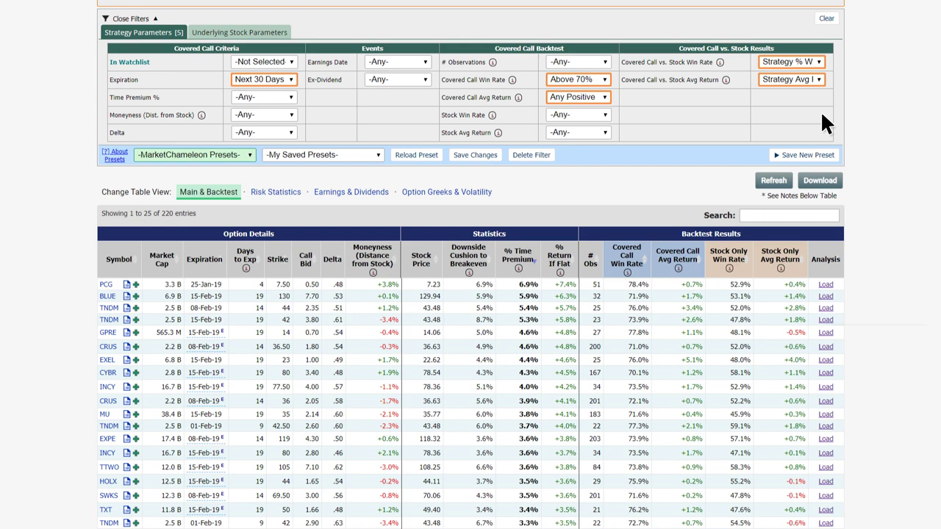
Sort the 220 results by Covered Call Win Rate descending, putting SPY at 100% first.
{"action": "scroll", "coordinate": [822, 115], "scroll_direction": "down", "scroll_amount": 2}
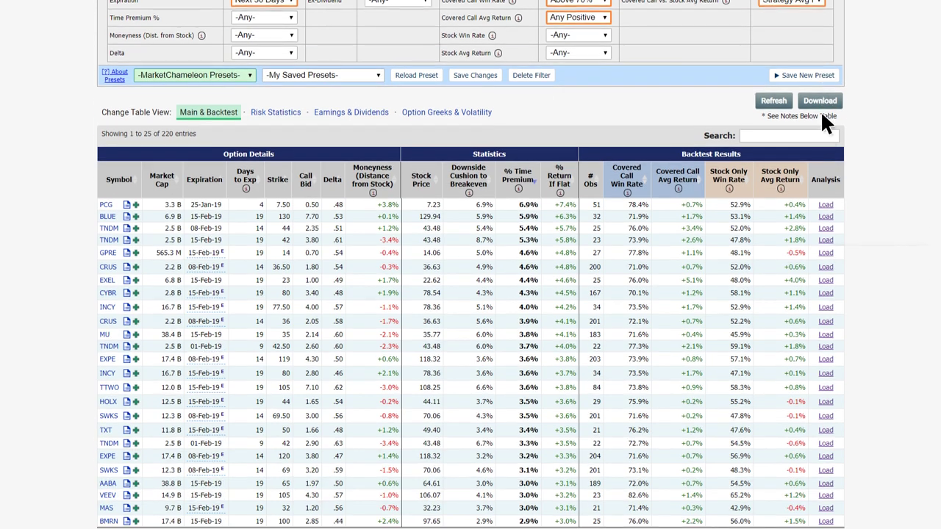
{"action": "scroll", "coordinate": [822, 116], "scroll_direction": "down", "scroll_amount": 2}
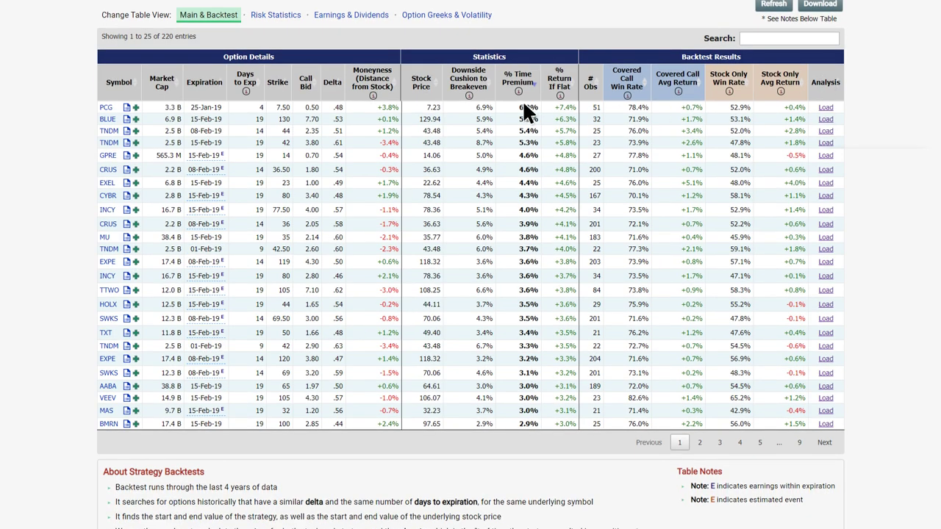
{"action": "left_click", "coordinate": [174, 92]}
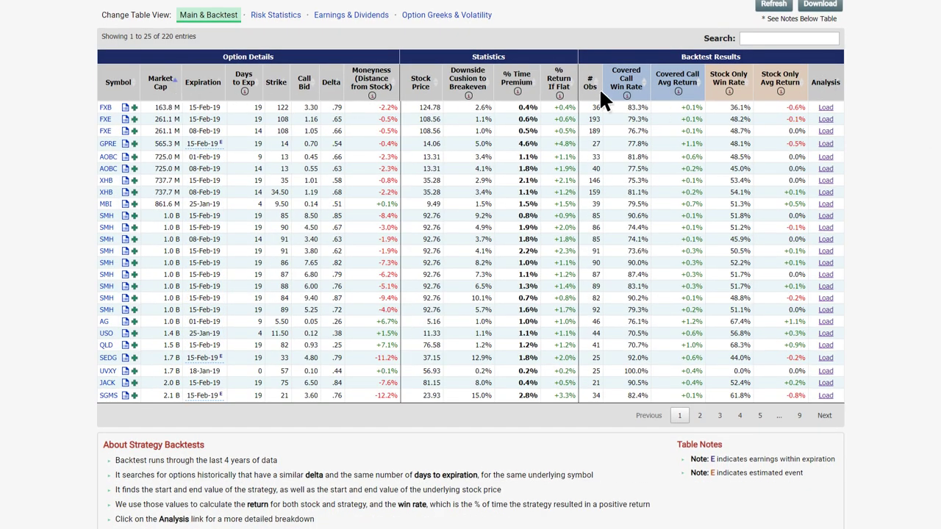
{"action": "left_click", "coordinate": [642, 88]}
{"action": "left_click", "coordinate": [642, 88]}
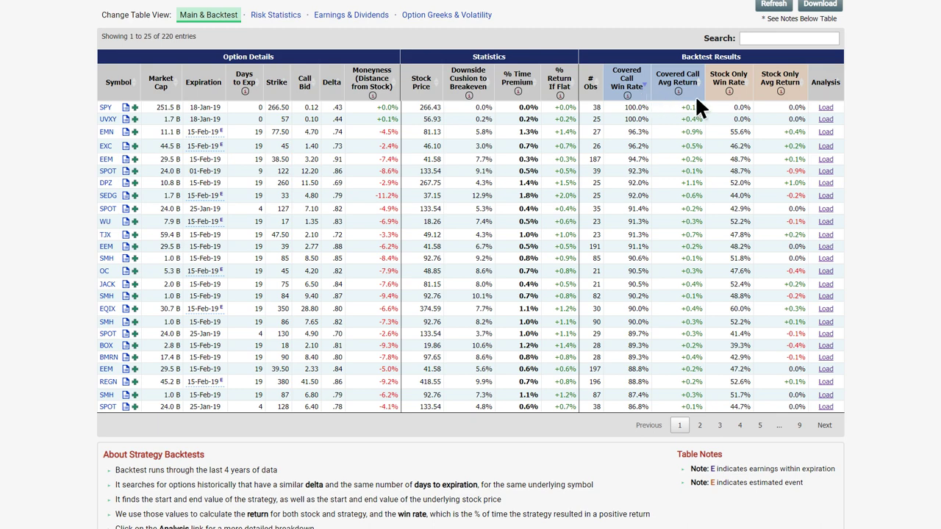
{"action": "scroll", "coordinate": [857, 116], "scroll_direction": "up", "scroll_amount": 2}
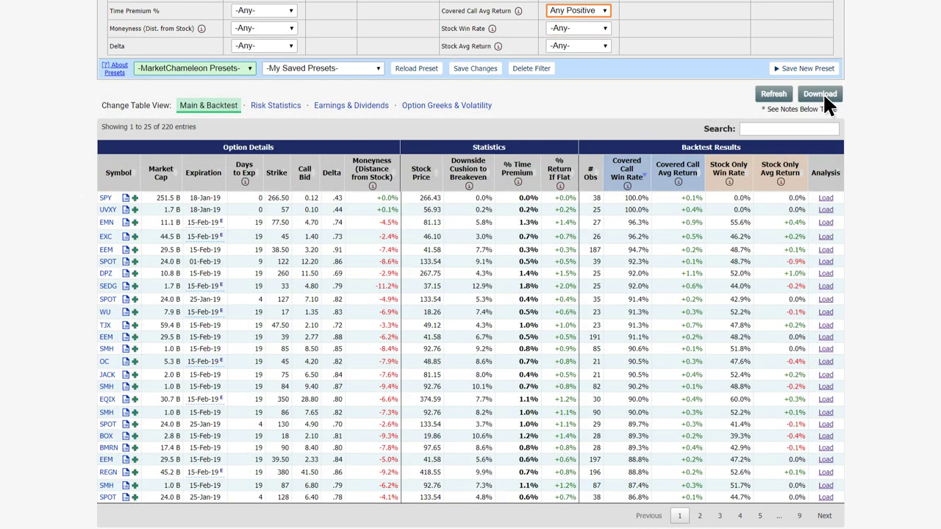
{"action": "scroll", "coordinate": [827, 105], "scroll_direction": "up", "scroll_amount": 2}
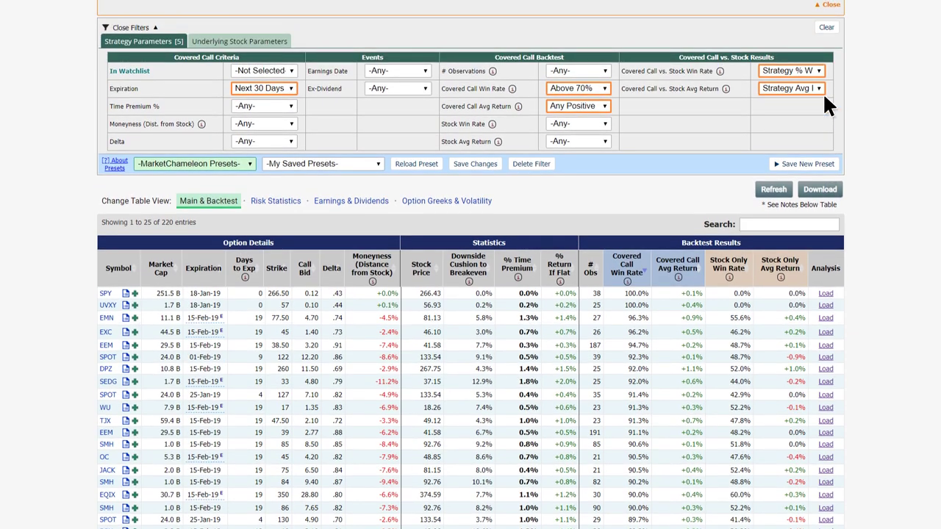
Save the filters as preset 'Covered Calls / 70%win / 30 Days' and load it from My Saved Presets.
{"action": "left_click", "coordinate": [812, 163]}
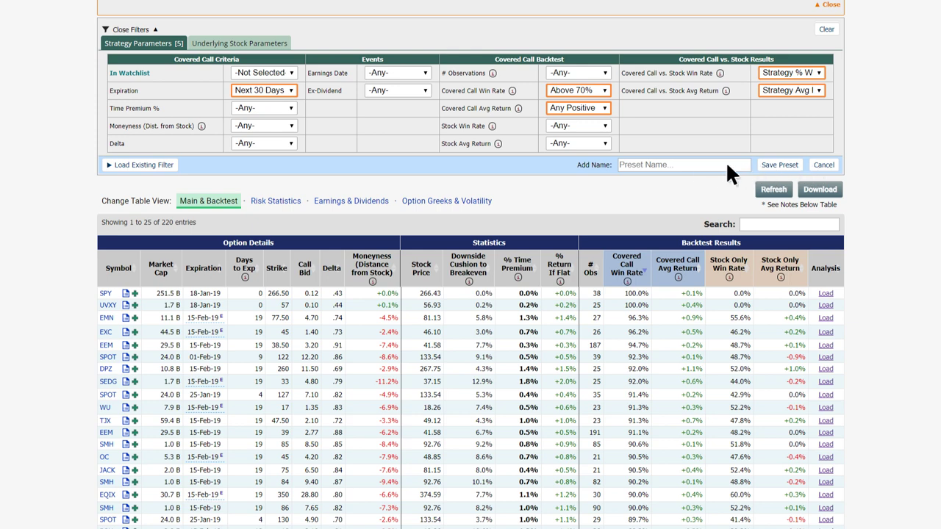
{"action": "left_click", "coordinate": [679, 164]}
{"action": "type", "text": "Covered Calls / 70%win / 30 Days"}
{"action": "left_click", "coordinate": [785, 166]}
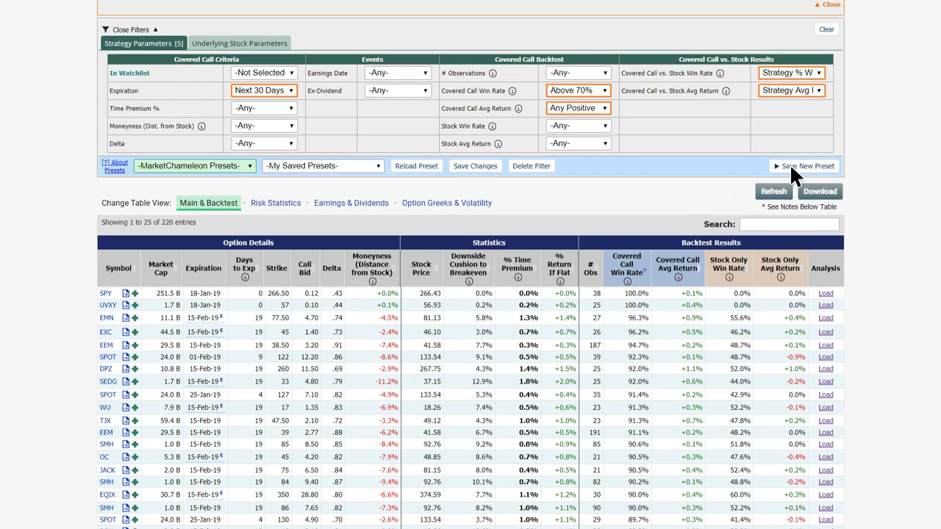
{"action": "left_click", "coordinate": [359, 167]}
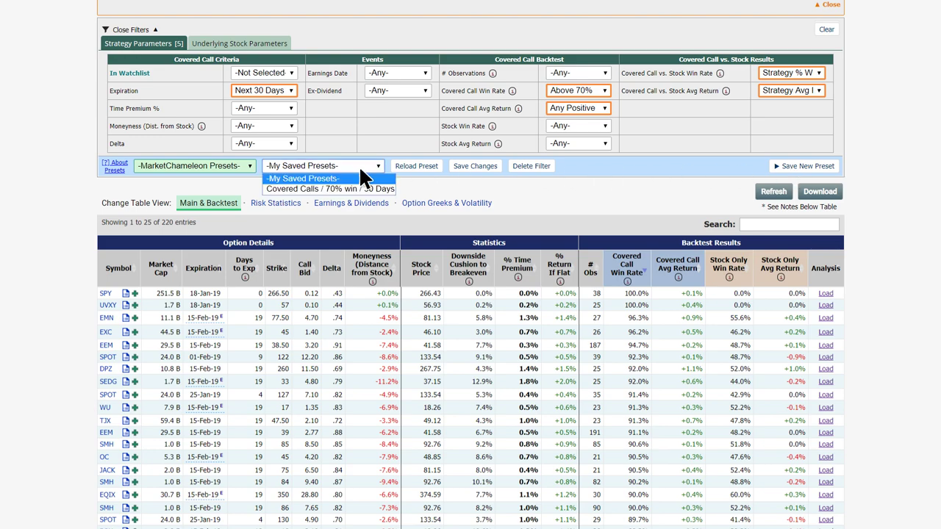
{"action": "left_click", "coordinate": [410, 188]}
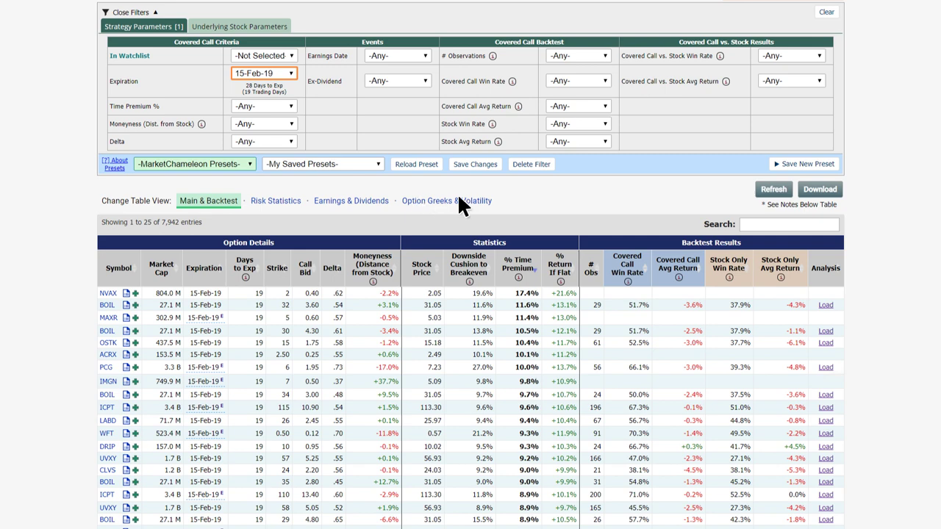
Search the results table for MSFT, leaving 8 Microsoft covered calls.
{"action": "left_click", "coordinate": [791, 227]}
{"action": "type", "text": "M"}
{"action": "type", "text": "SFT"}
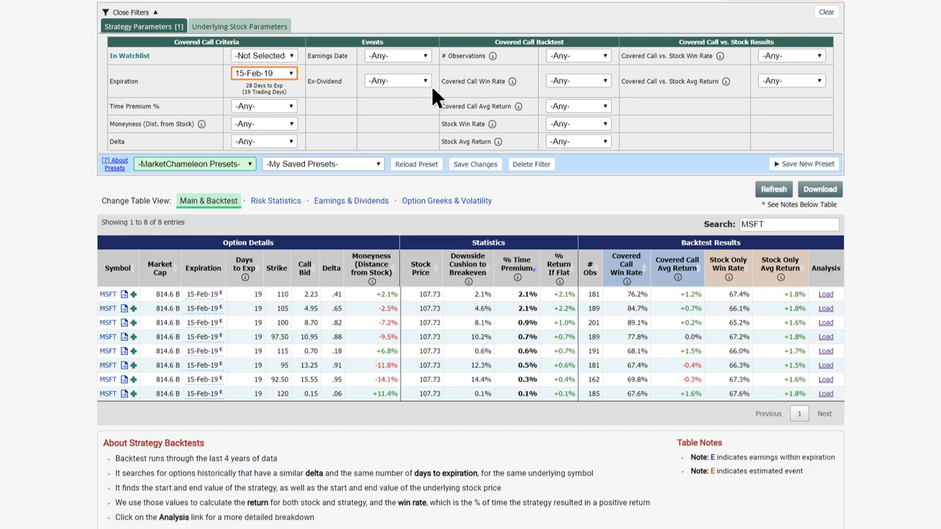
Browse the Underlying Stock Parameters Market Cap, Sector and Industry lists, leaving each at Any.
{"action": "left_click", "coordinate": [284, 36]}
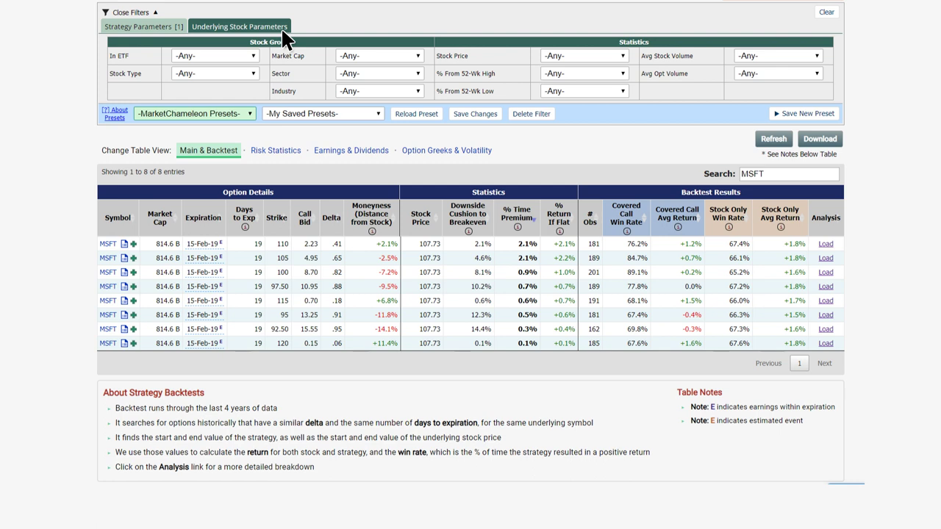
{"action": "left_click", "coordinate": [406, 57]}
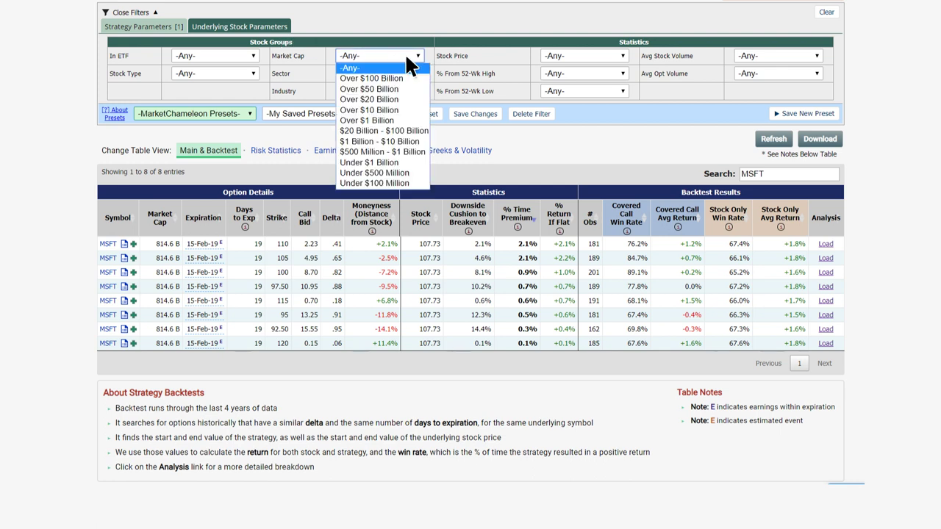
{"action": "left_click", "coordinate": [409, 63]}
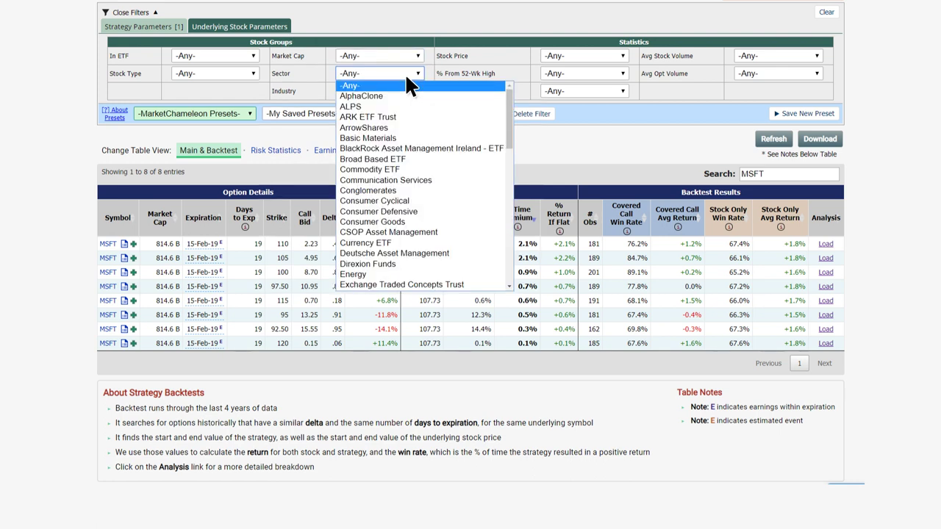
{"action": "left_click", "coordinate": [405, 73]}
{"action": "left_click", "coordinate": [408, 96]}
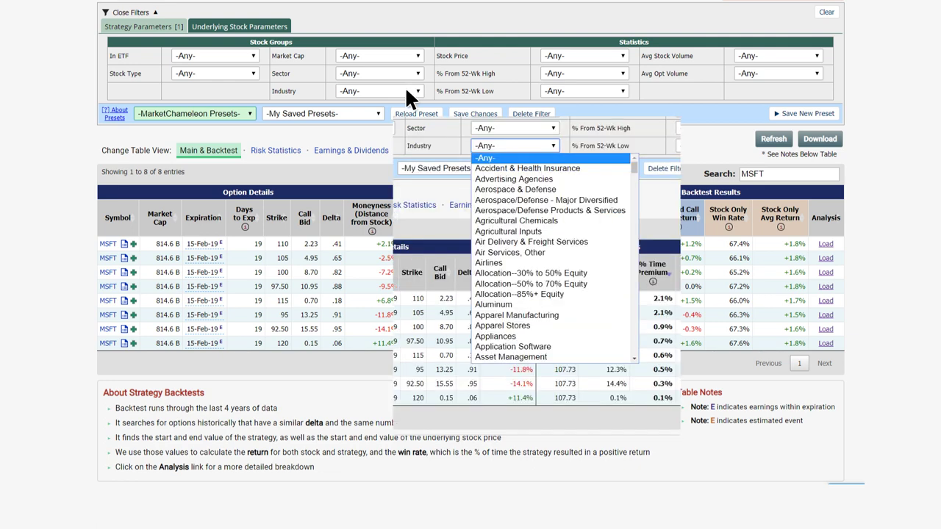
{"action": "left_click", "coordinate": [408, 96]}
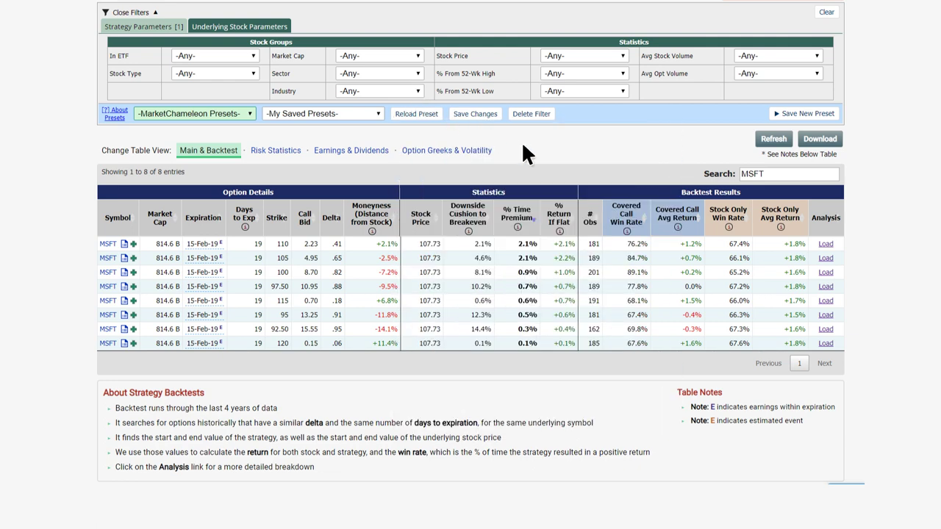